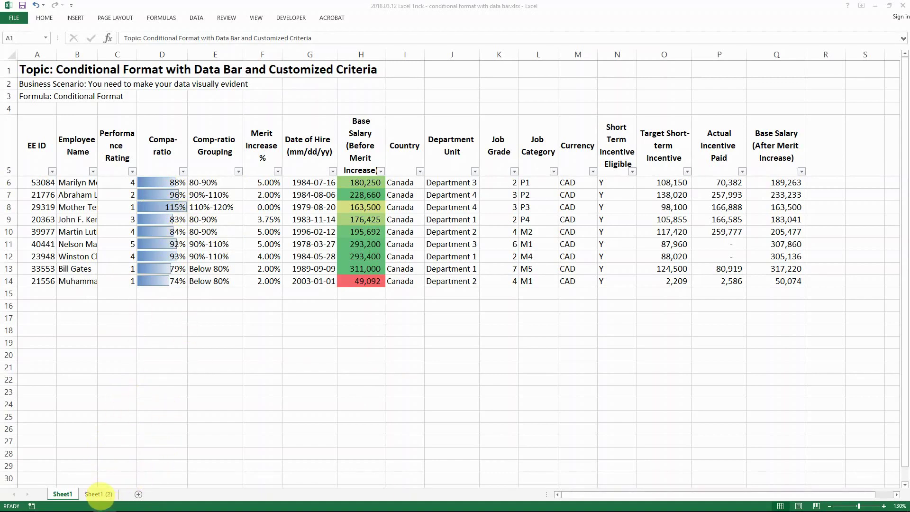
- On Sheet1 (2), apply blue gradient-fill data bars to the Compa-ratio values in D7:D15
click(98, 494)
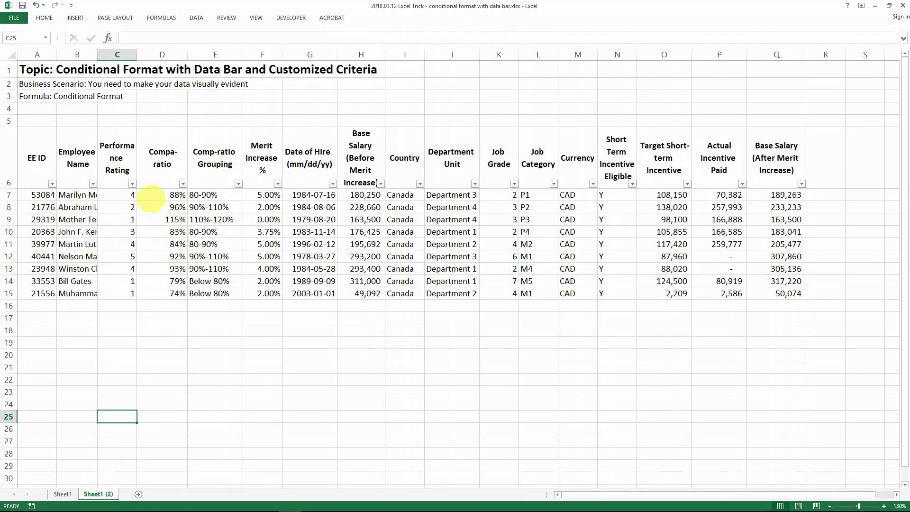
drag(155, 197, 162, 294)
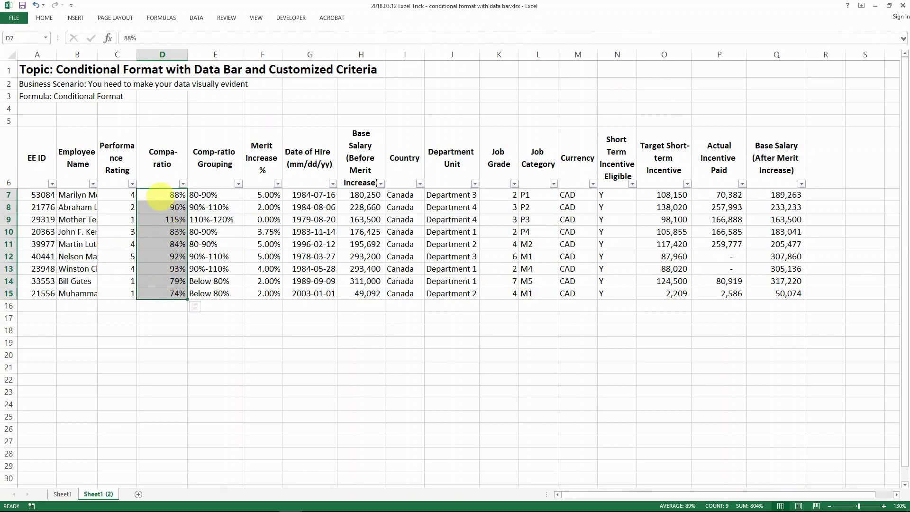
click(44, 18)
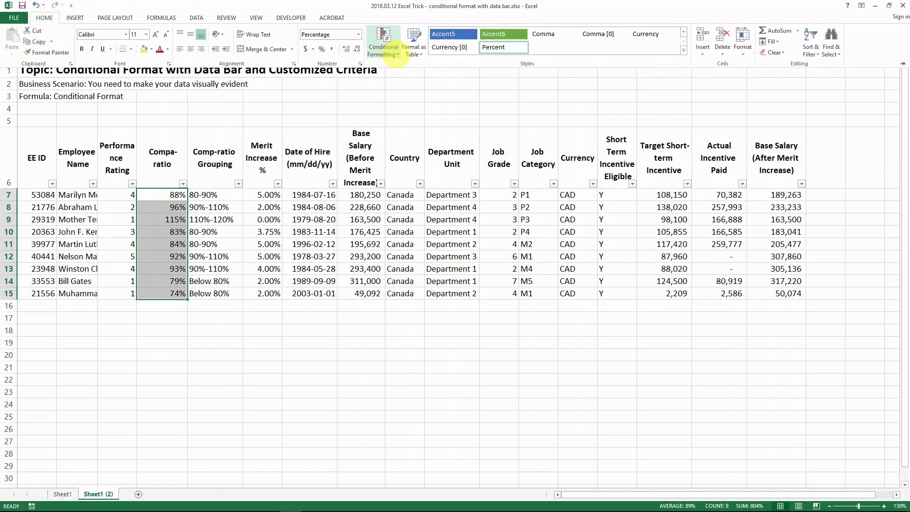
click(384, 46)
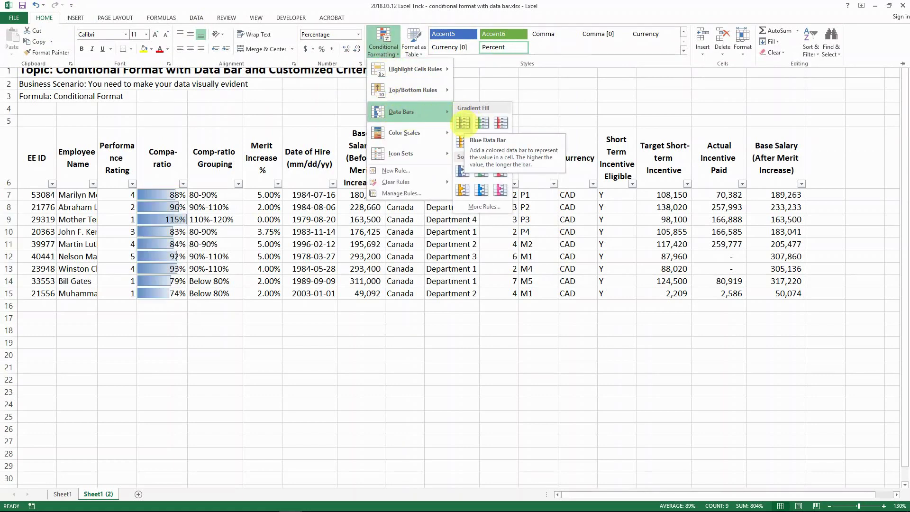
click(462, 122)
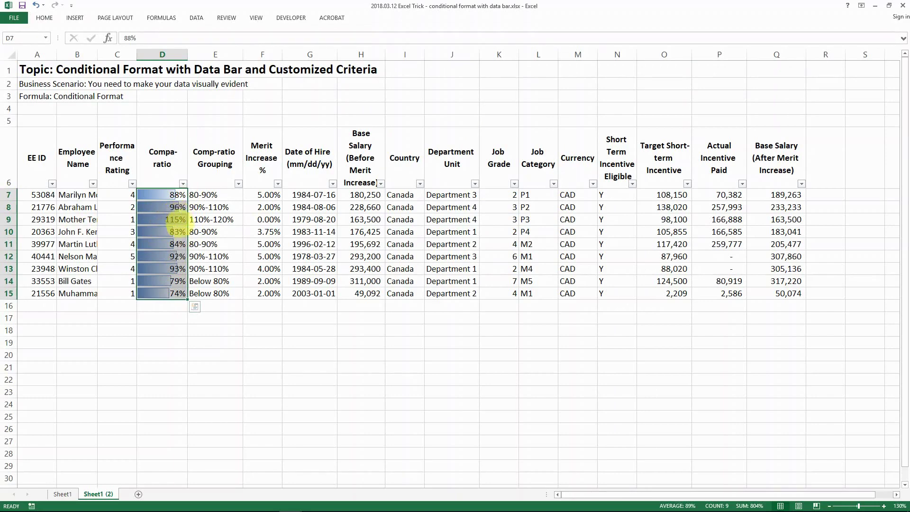
click(176, 219)
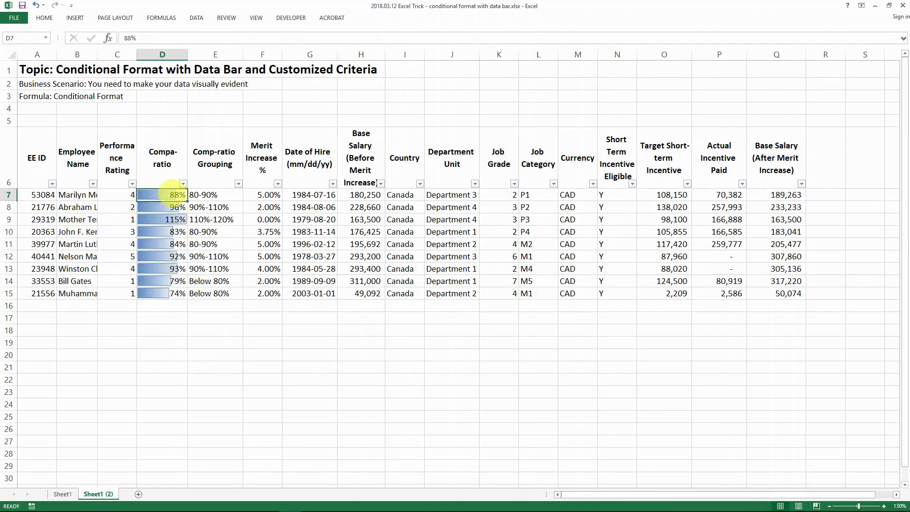
drag(173, 194, 171, 295)
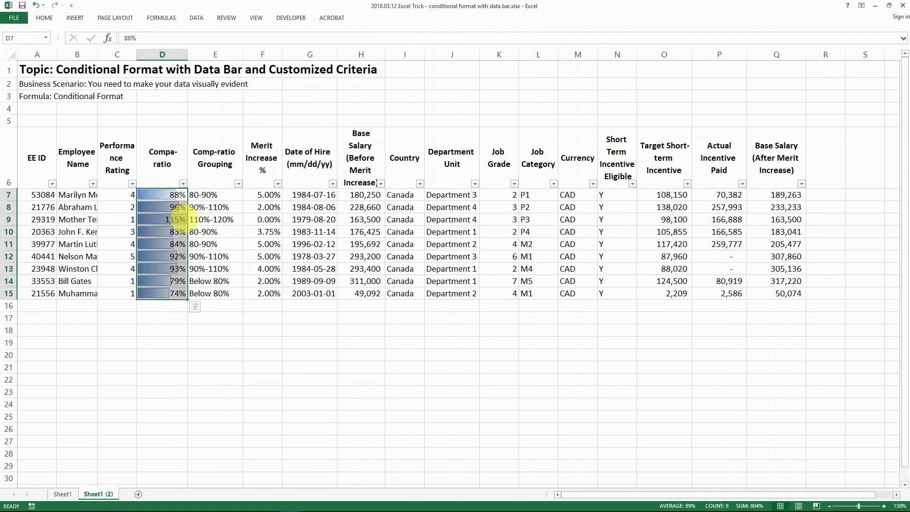
click(159, 219)
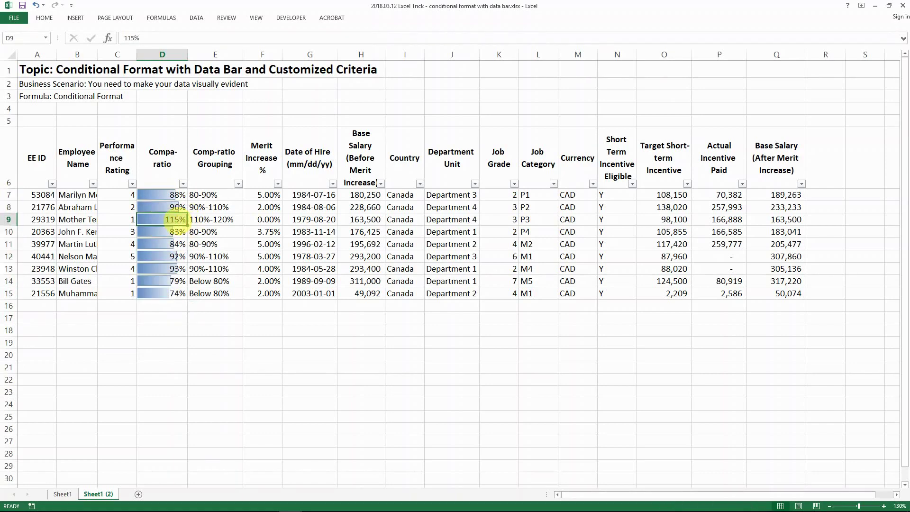
click(202, 222)
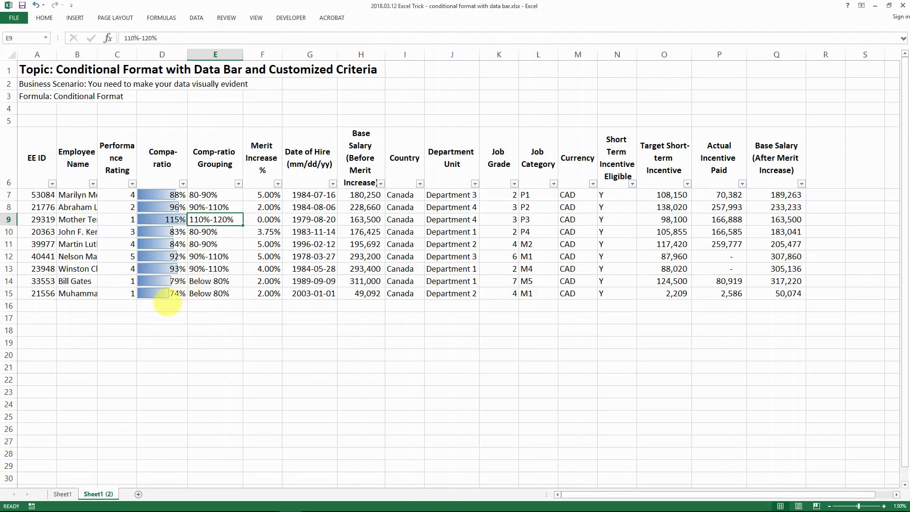
- Enter the range note 50%-120% in cell D17, below the Compa-ratio column
click(158, 321)
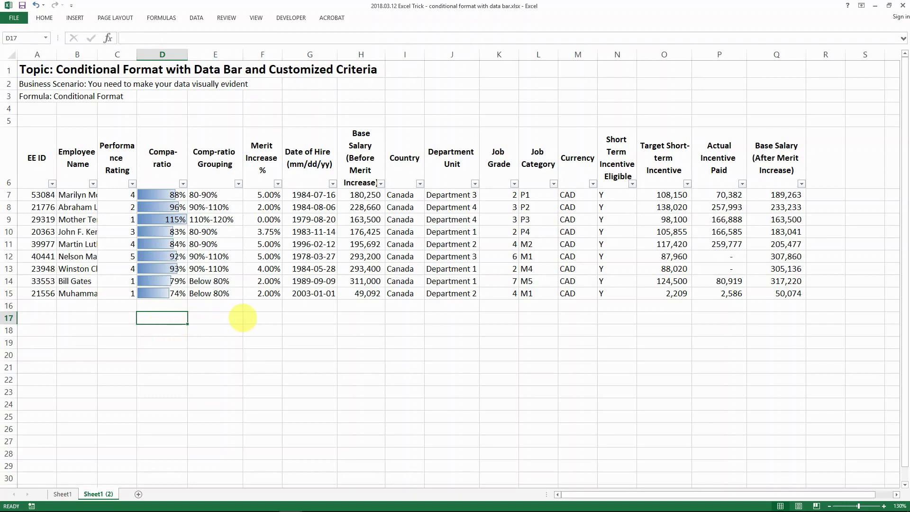
text(50%-1)
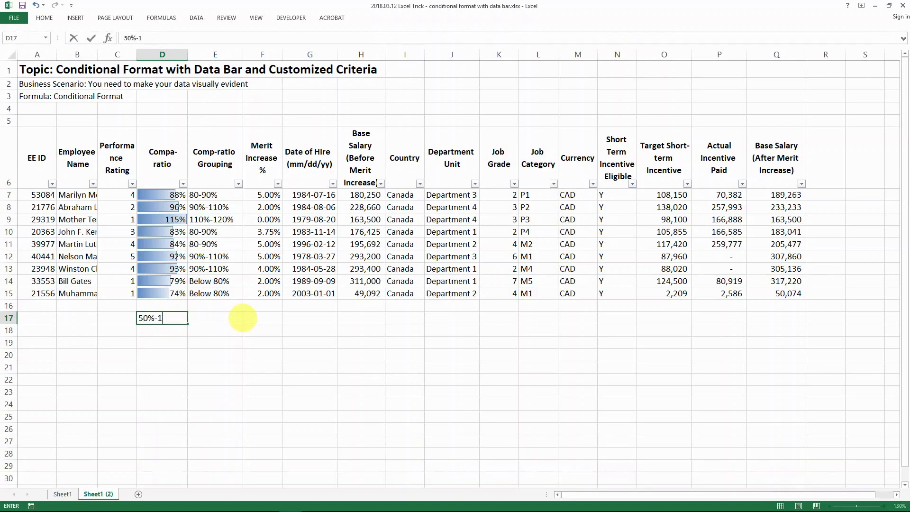
text(20)
key(shift+BackSpace)
text(20%)
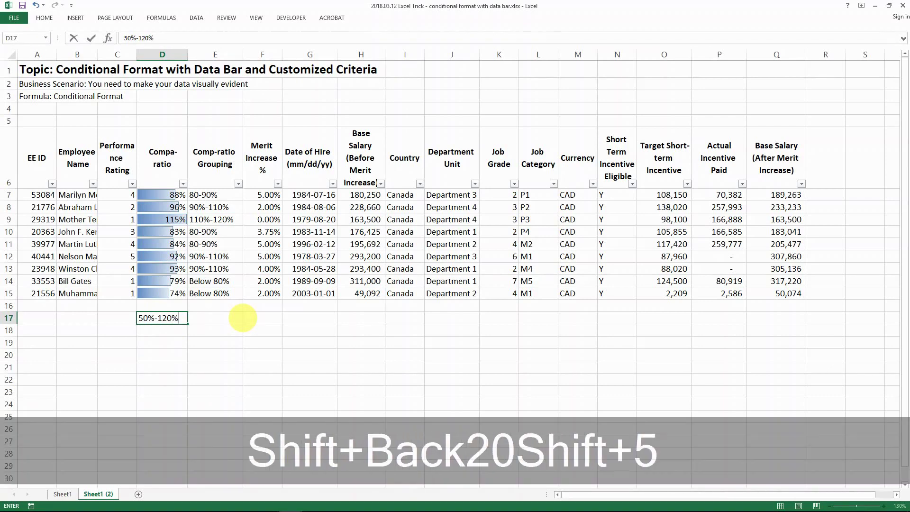
key(Tab)
key(Left)
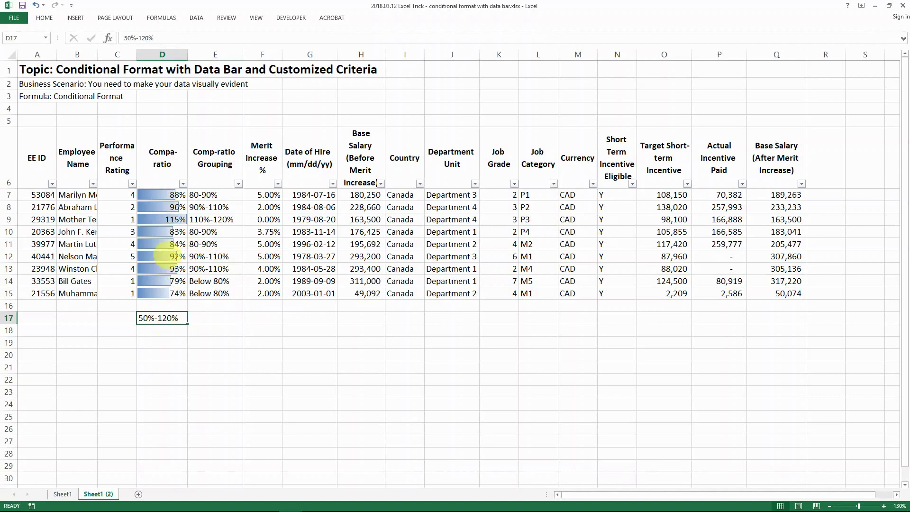
- Edit the data bar rule on D7:D15 so that its minimum is of type Number with the value 0.5
drag(172, 190, 169, 293)
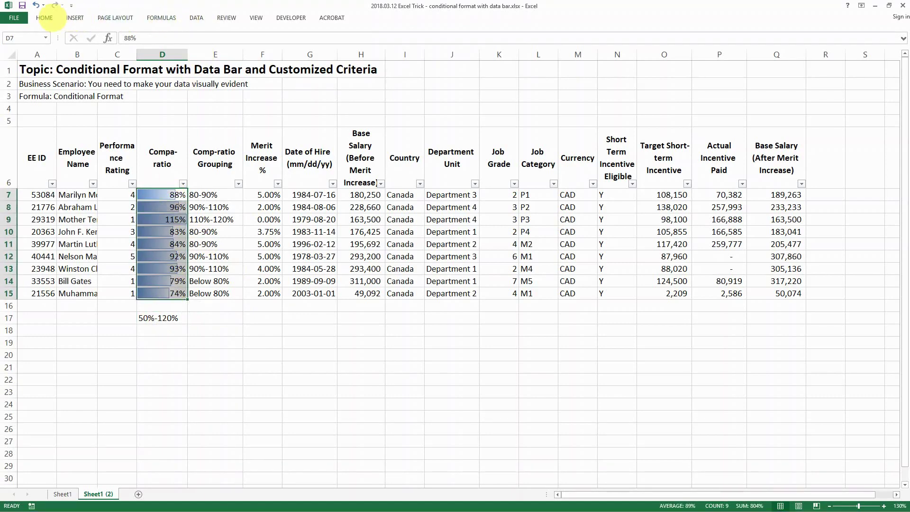
click(44, 18)
click(381, 48)
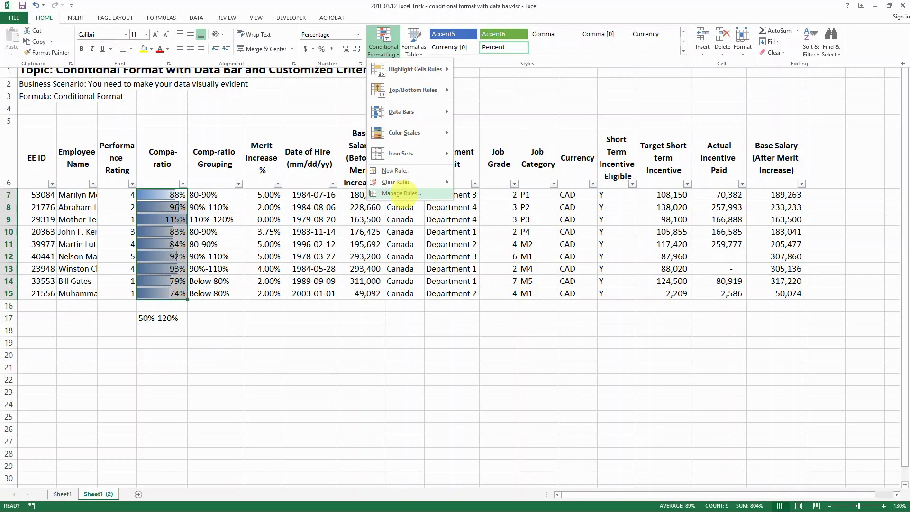
click(400, 193)
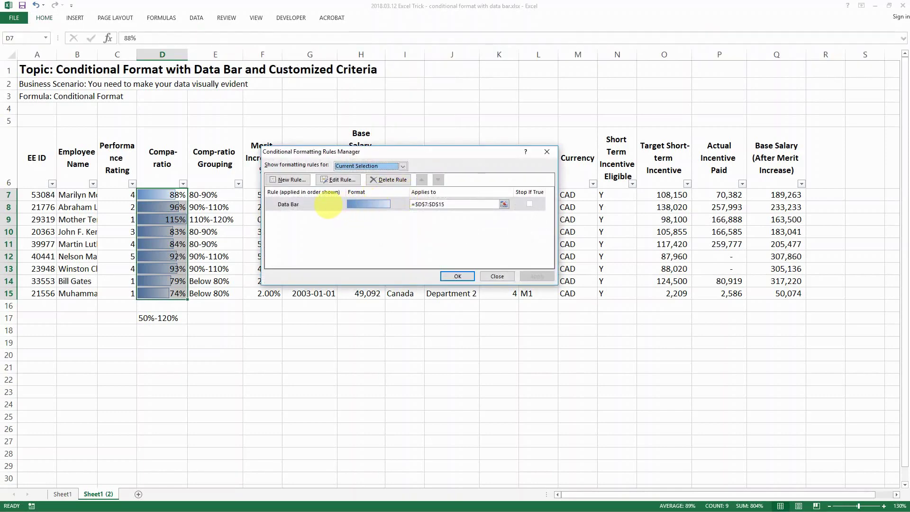
click(331, 205)
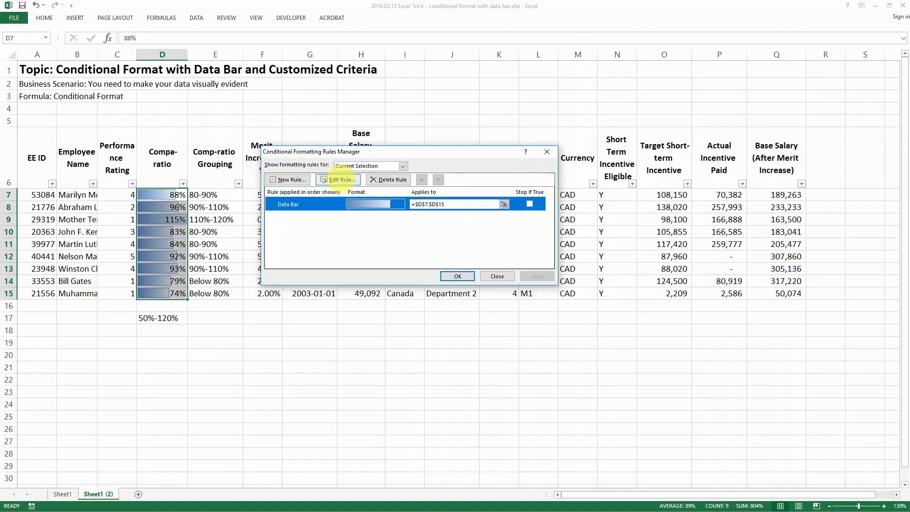
click(340, 180)
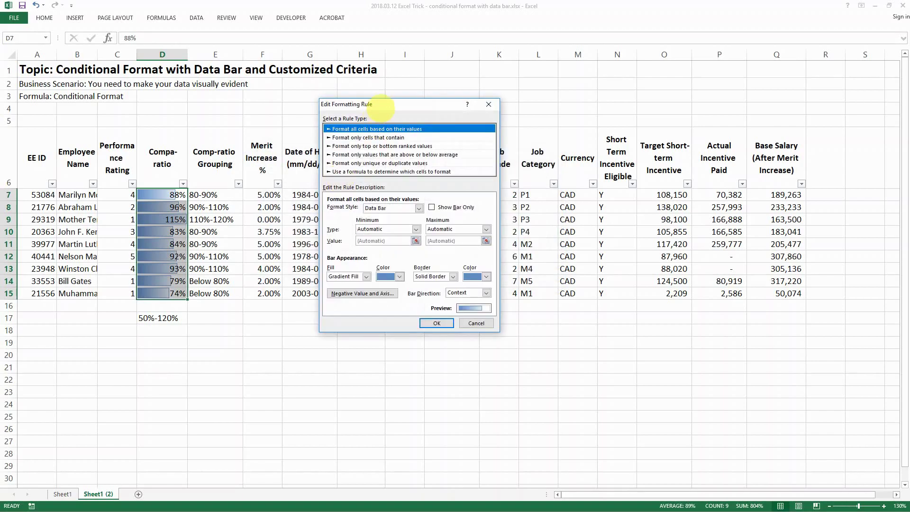
drag(531, 90, 336, 91)
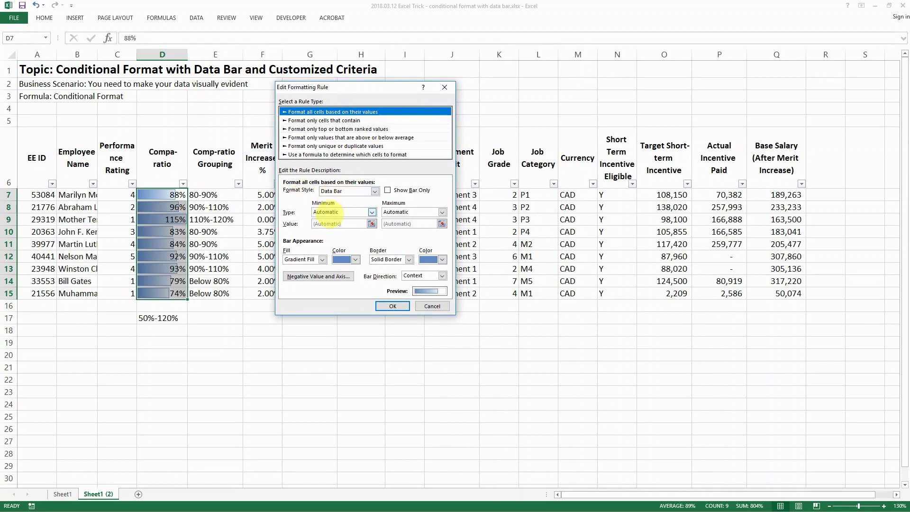
click(328, 214)
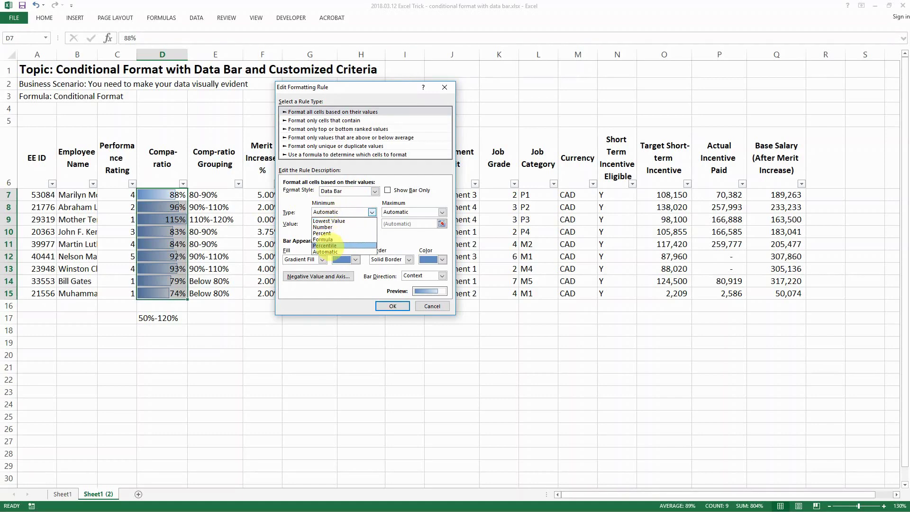
click(331, 227)
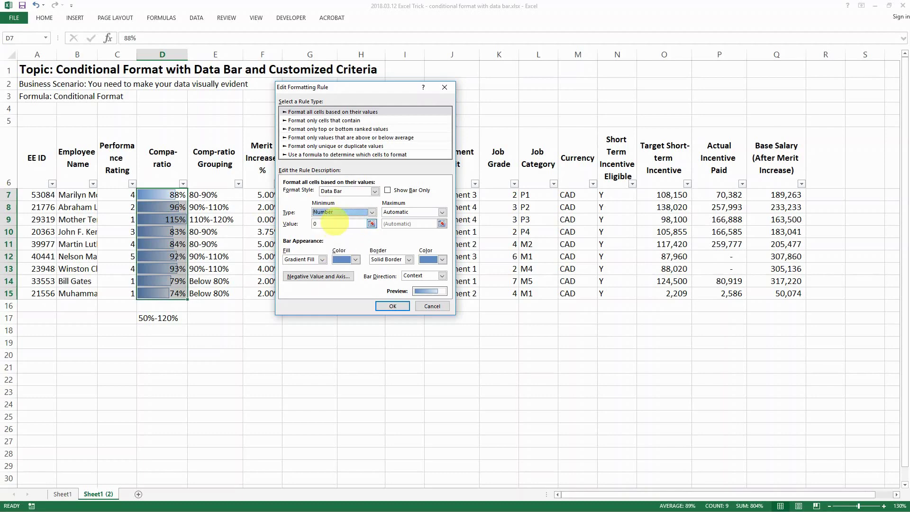
click(345, 224)
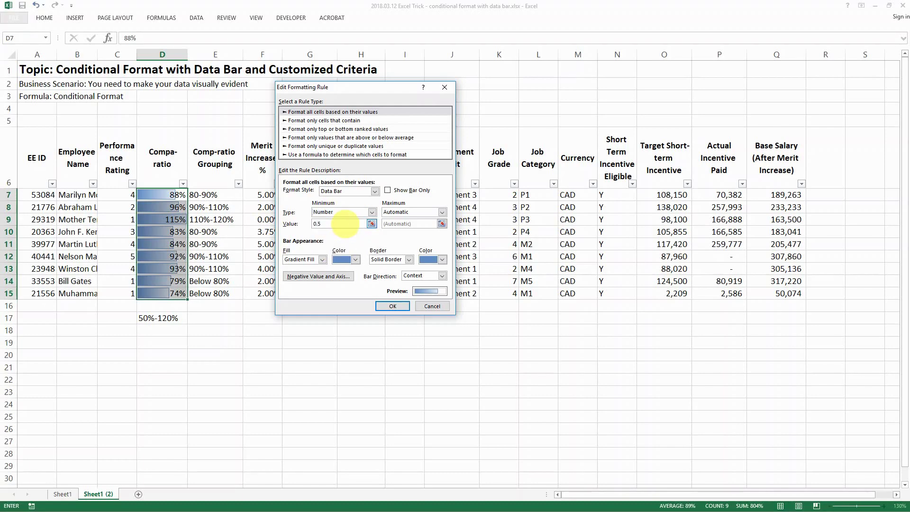
- Set the data bar rule's maximum to type Number with the value 1.2 and apply the edited rule
click(401, 211)
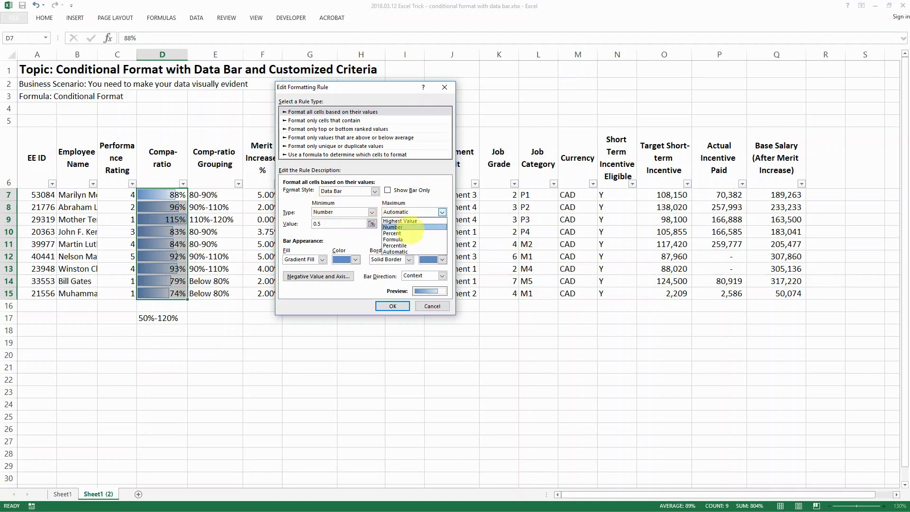
click(407, 227)
click(407, 223)
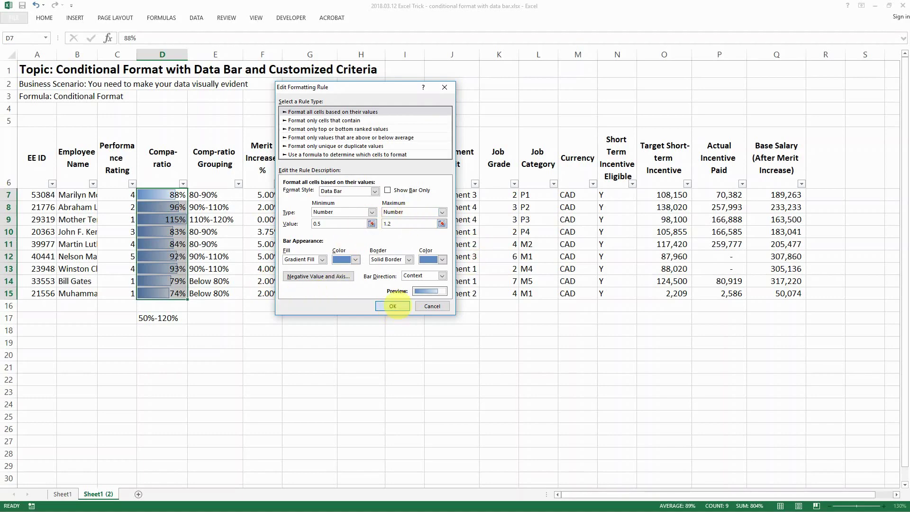
click(393, 306)
click(538, 275)
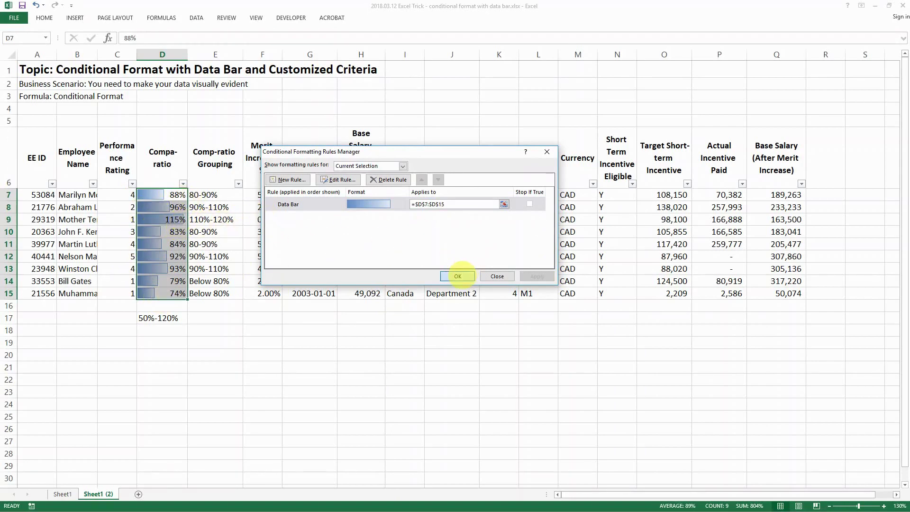
click(463, 277)
click(207, 218)
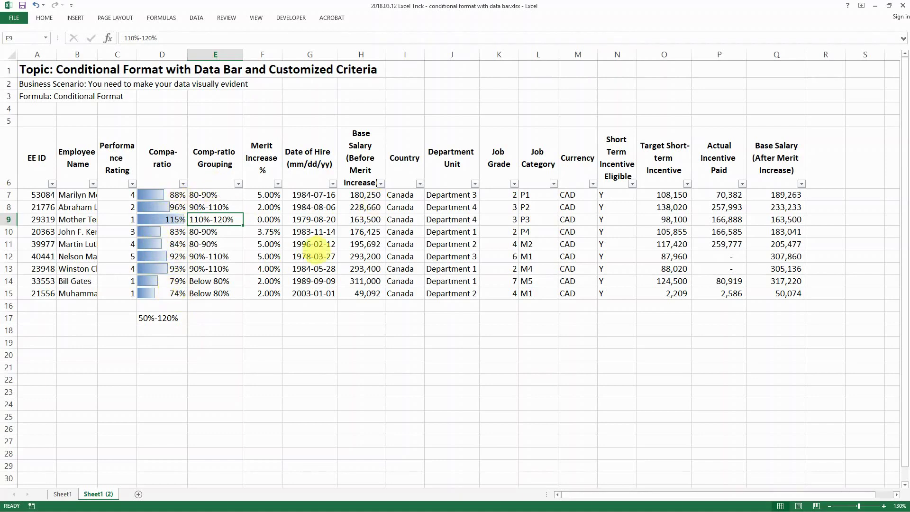
- Apply the green-yellow-red color scale to the Base Salary (Before Merit Increase) values in H7:H15
drag(365, 194, 366, 298)
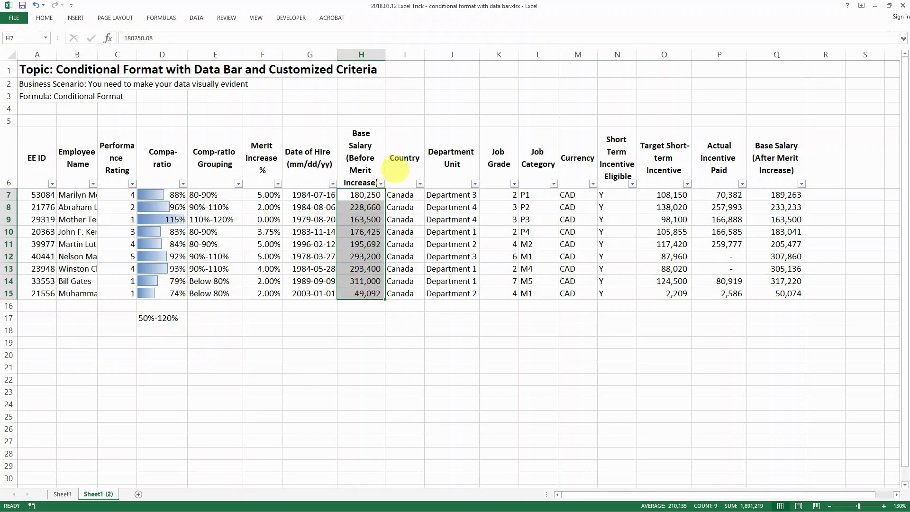
click(44, 18)
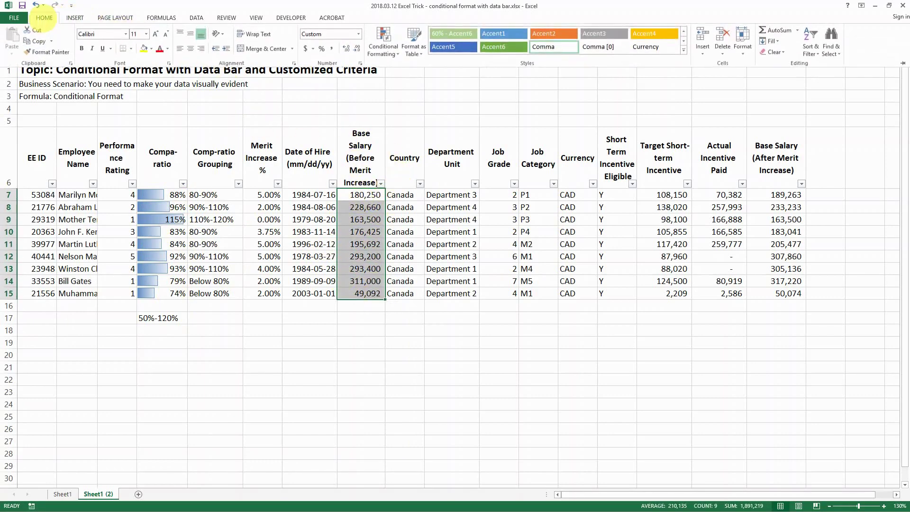
click(387, 53)
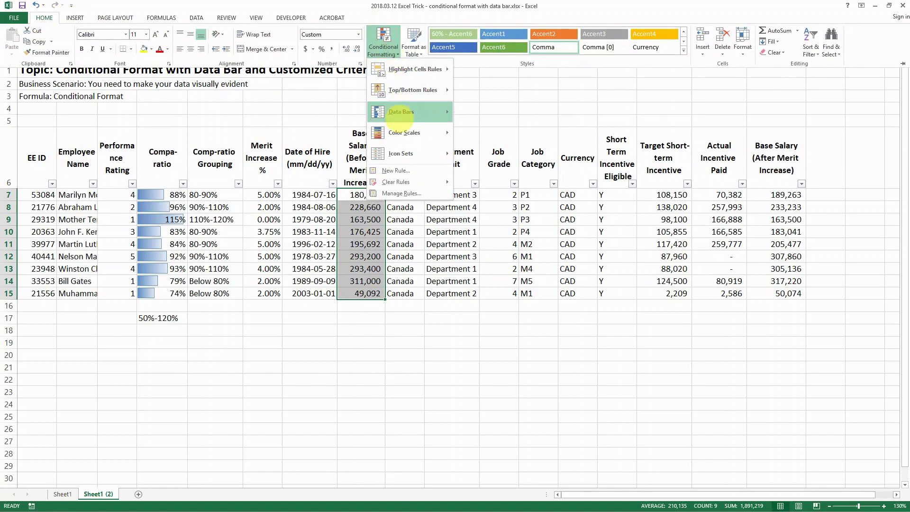
mouse_move(402, 134)
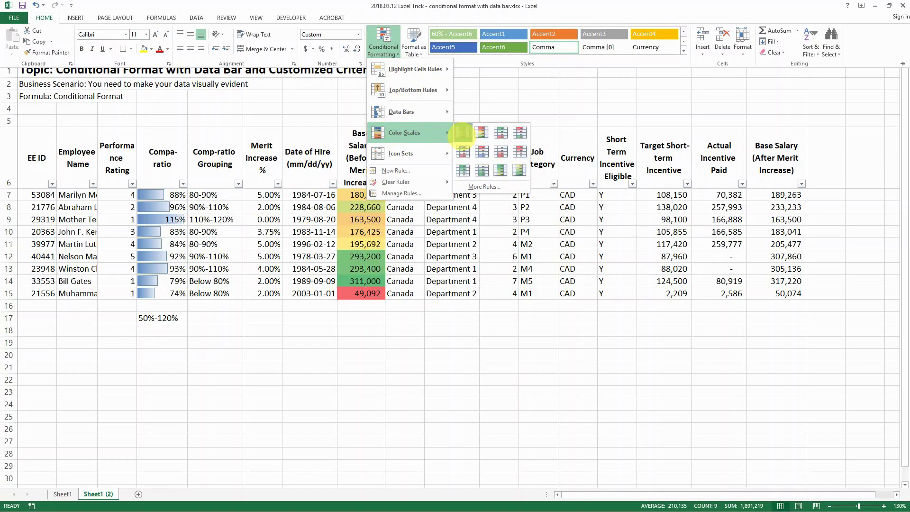
click(463, 133)
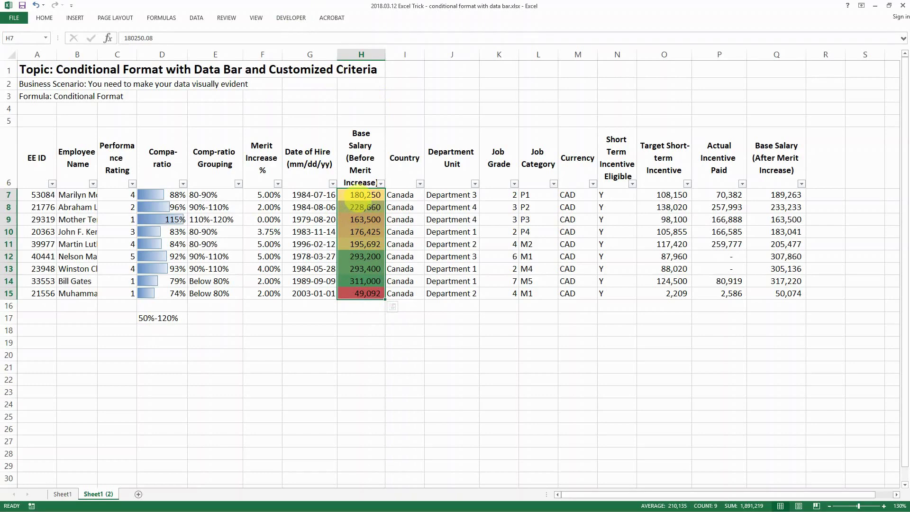
- Edit the graded color scale rule on H7:H15 so that its minimum is of type Number
right_click(357, 202)
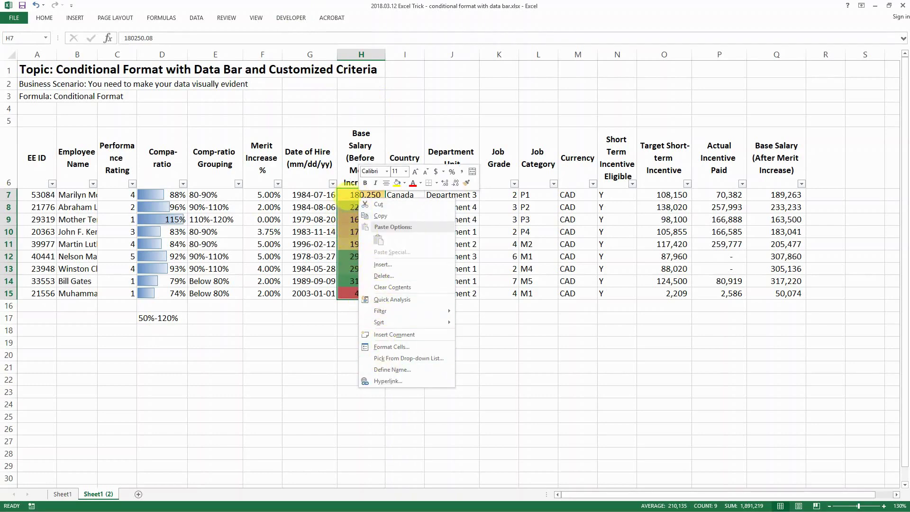
key(Escape)
click(44, 18)
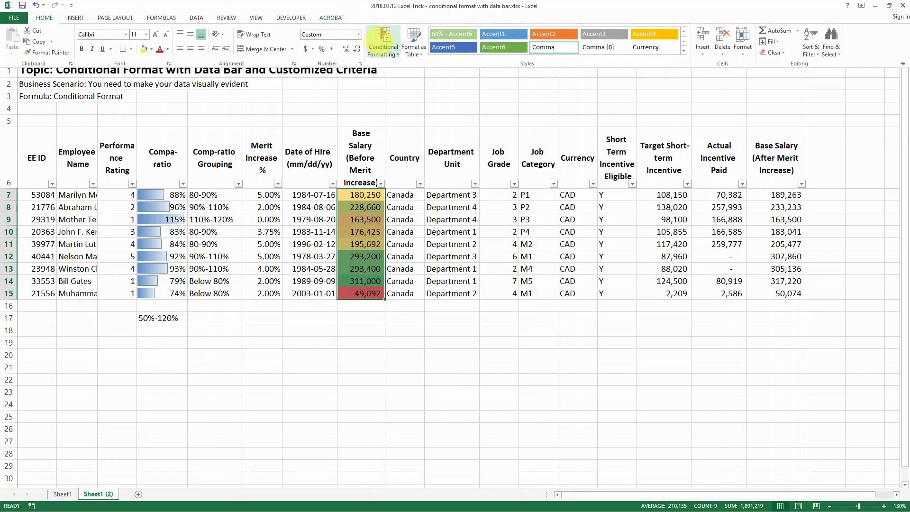
click(383, 40)
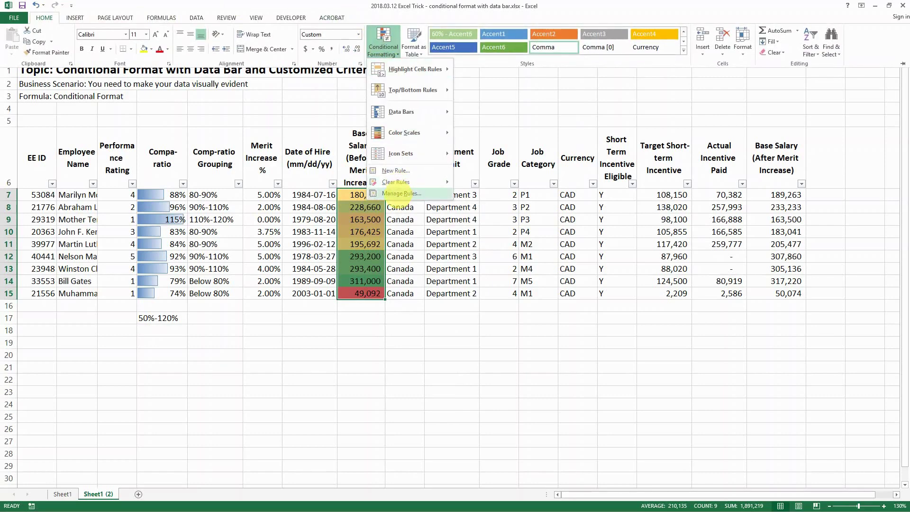
click(402, 193)
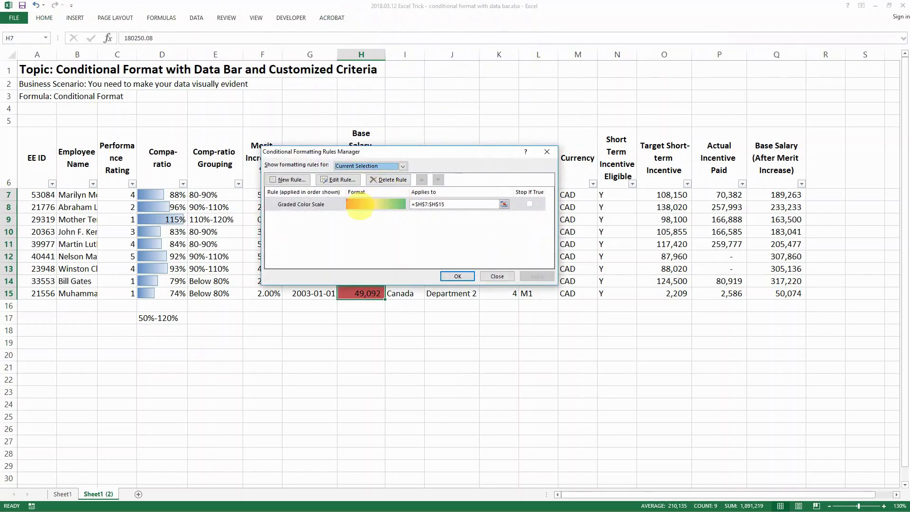
click(360, 205)
click(338, 179)
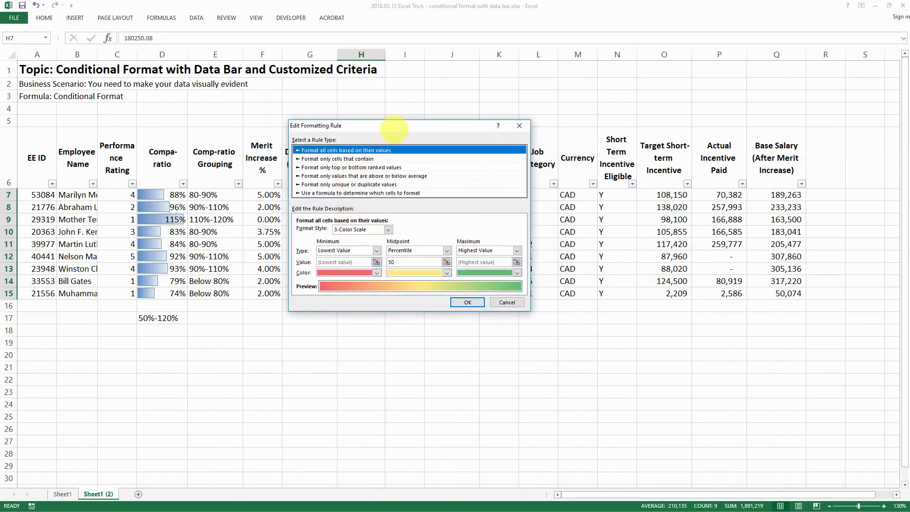
drag(397, 125, 449, 79)
drag(556, 81, 515, 75)
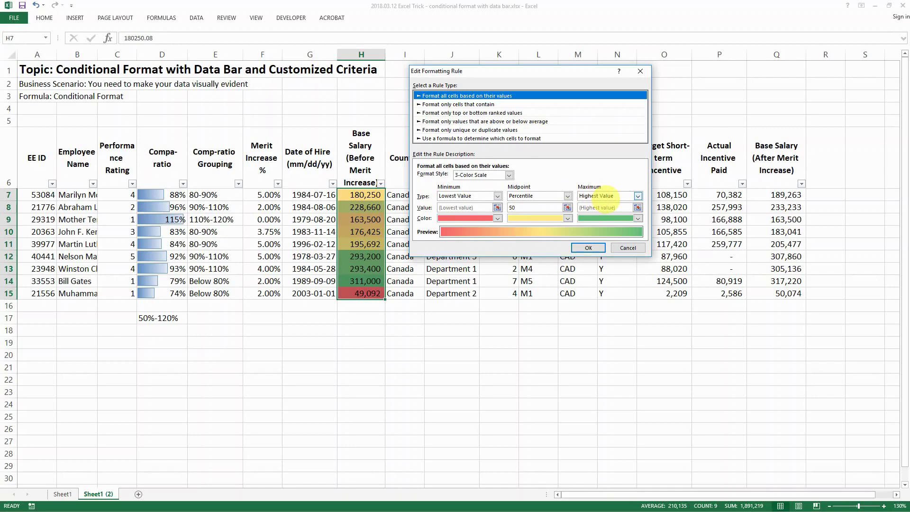
click(453, 196)
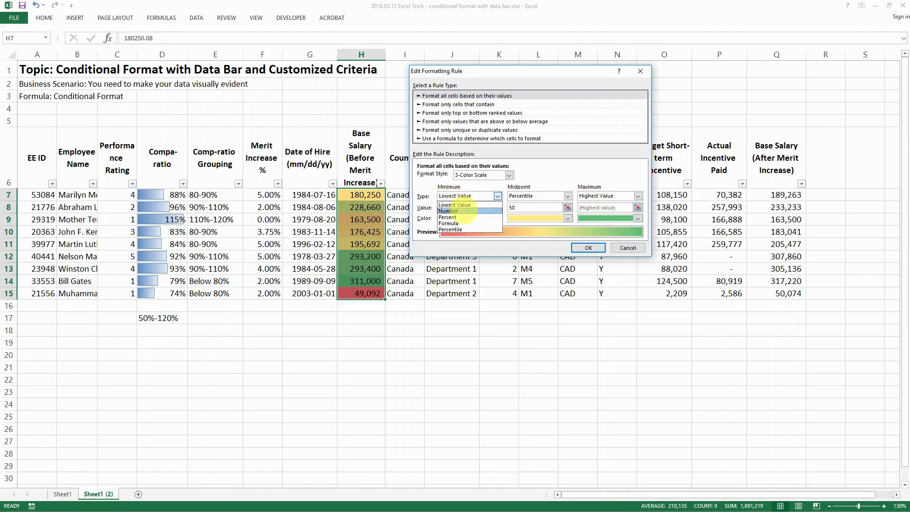
click(469, 211)
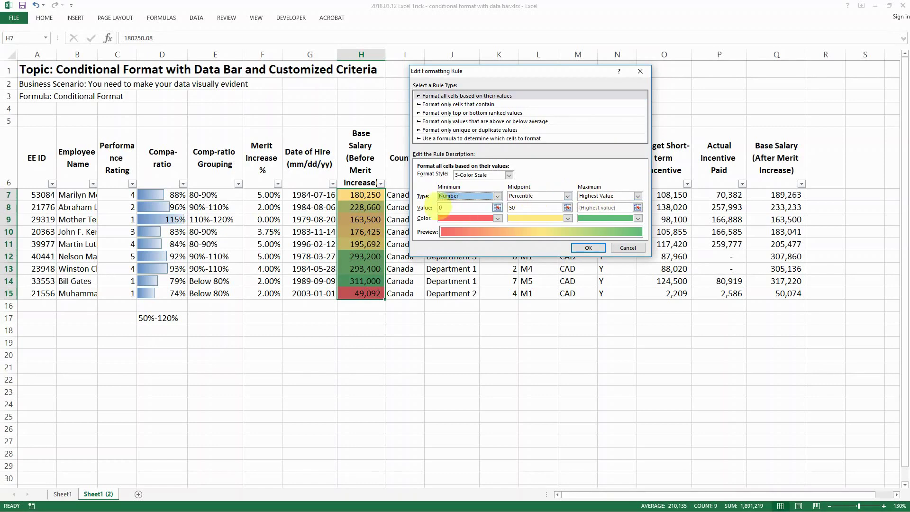
- Set the color scale rule's midpoint and maximum types to Number
click(538, 195)
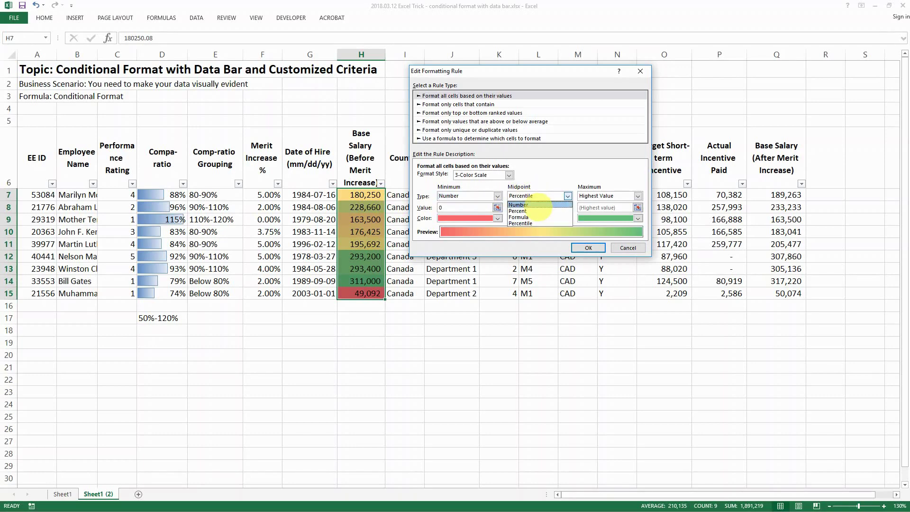
click(531, 204)
click(606, 195)
click(597, 205)
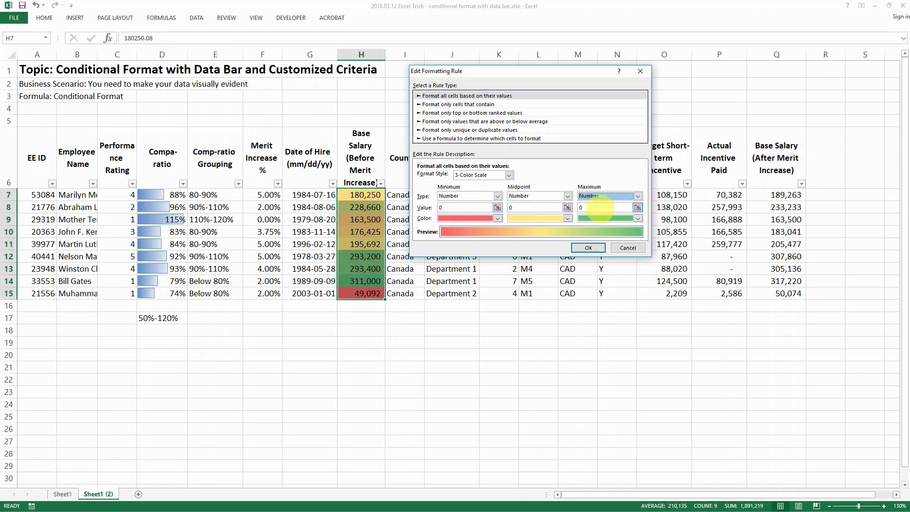
- Set the color scale values to 100000 for the minimum, 200000 for the midpoint and 300000 for the maximum, and apply the rule
click(462, 207)
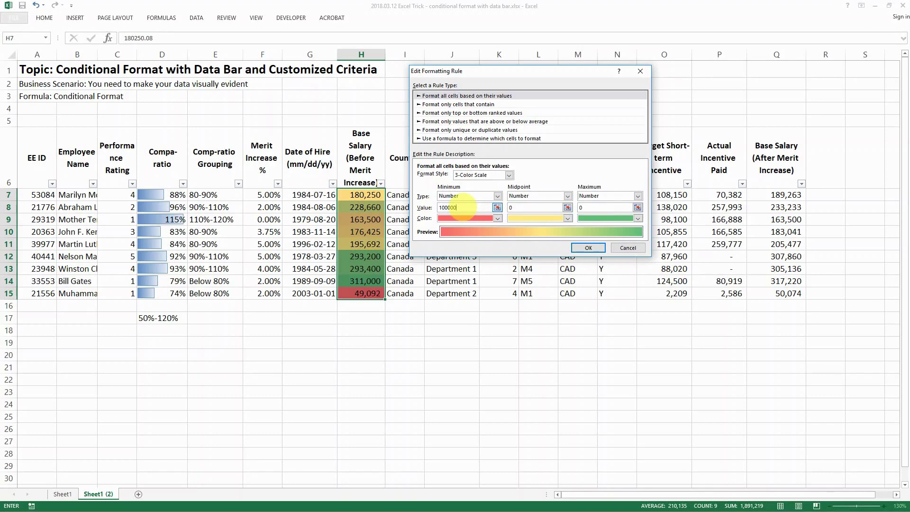
click(520, 208)
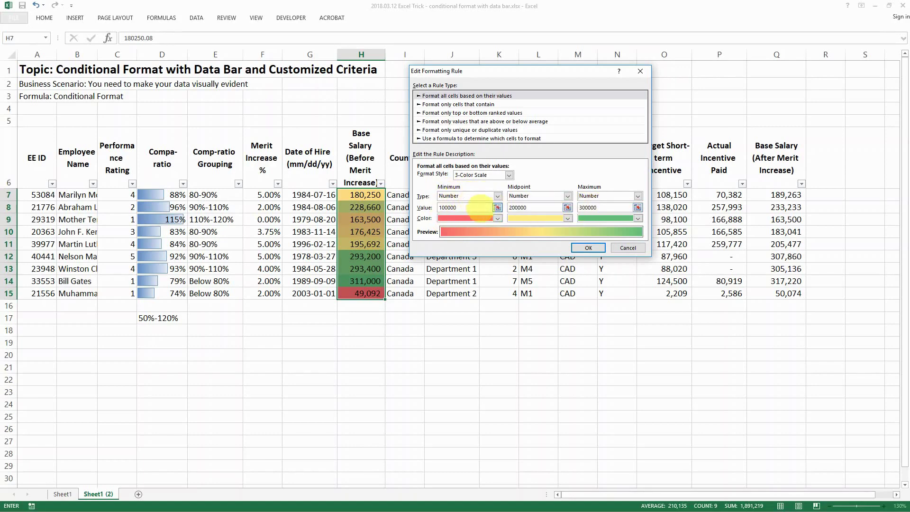
click(587, 247)
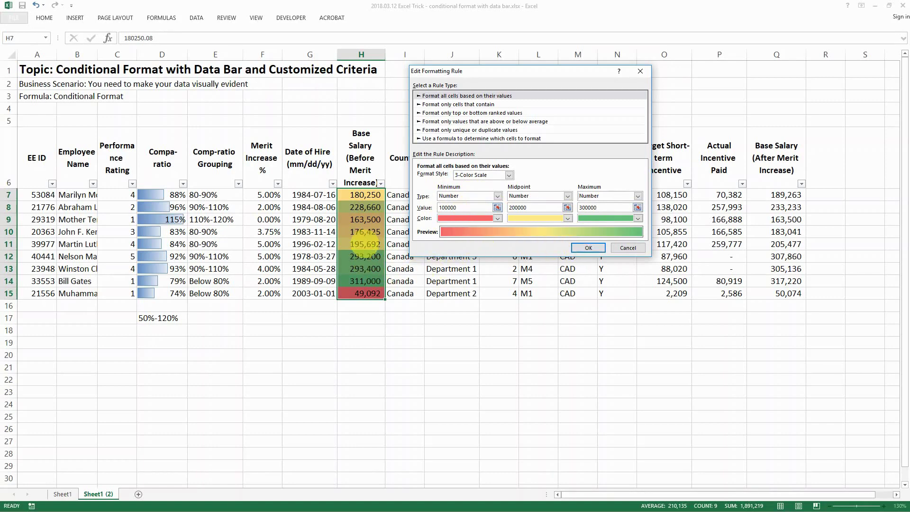
click(588, 247)
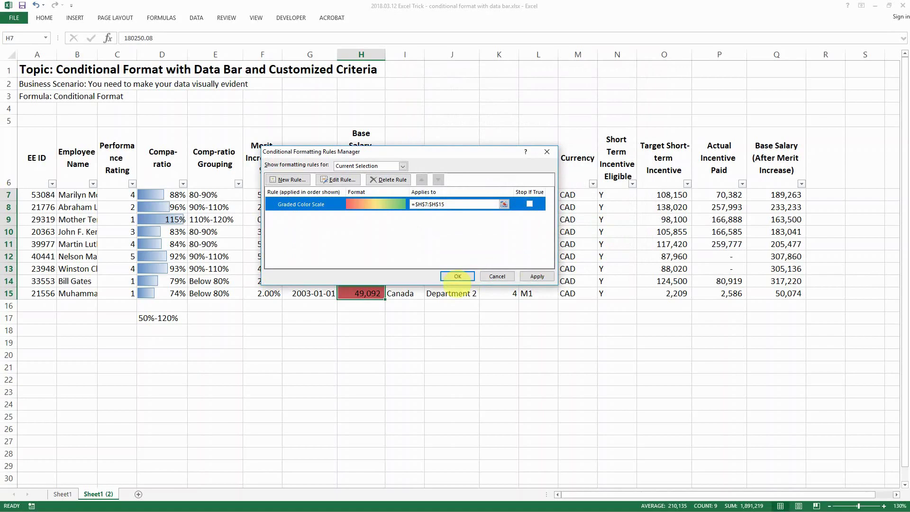
drag(455, 153, 585, 76)
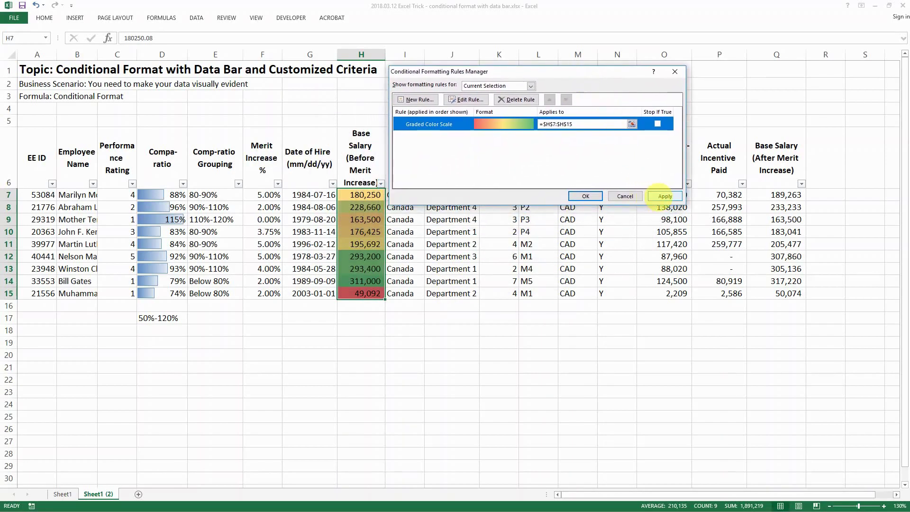
click(664, 196)
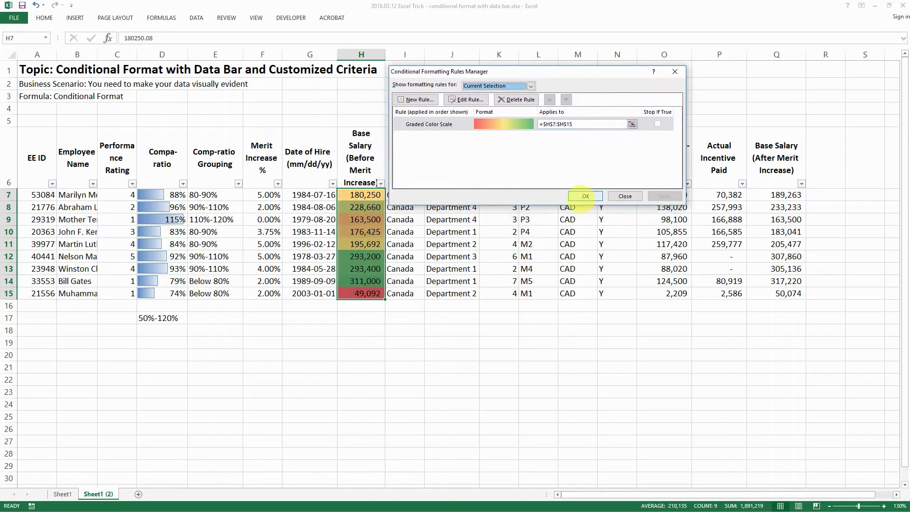
click(586, 196)
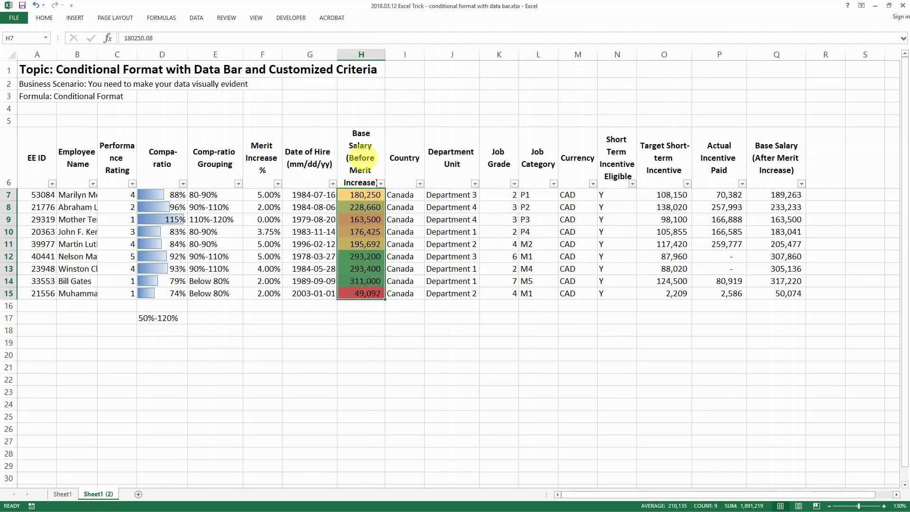
- Edit the color scale rule on H7:H15 again and change its minimum color to standard red
click(44, 17)
click(383, 45)
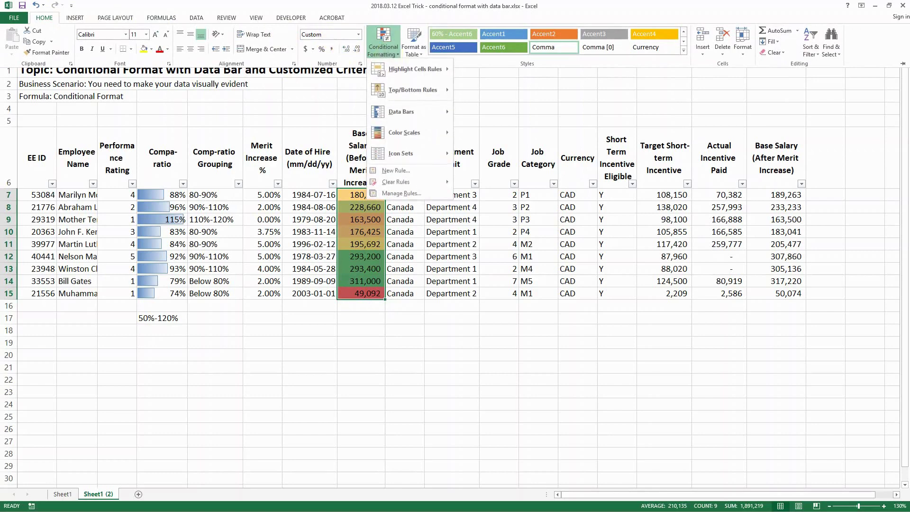
mouse_move(404, 133)
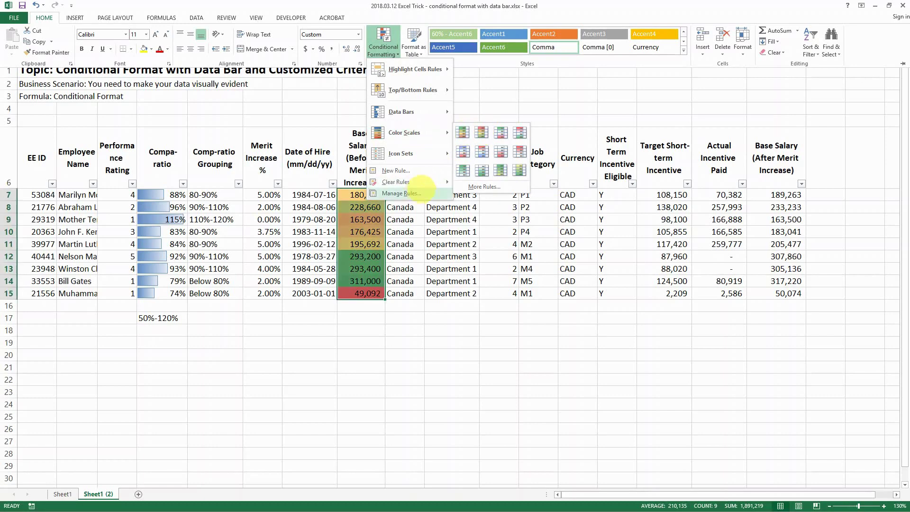
click(401, 193)
click(466, 99)
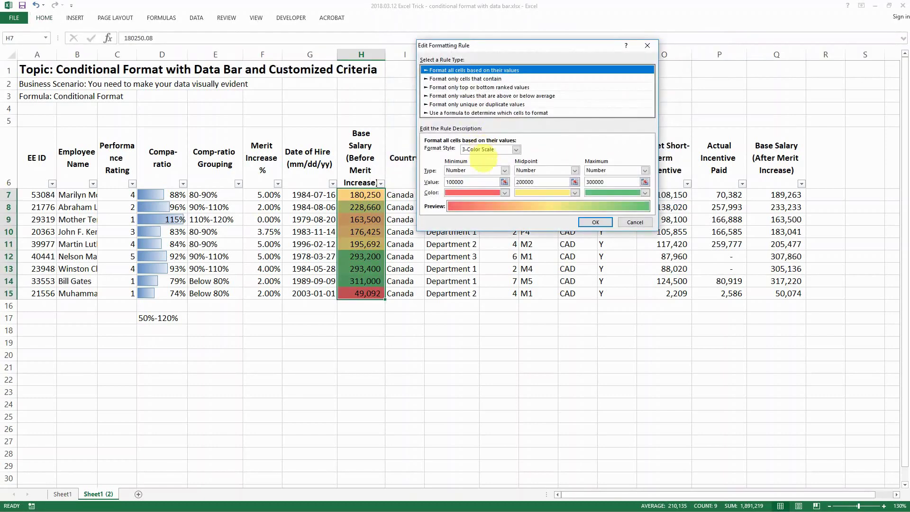
click(505, 192)
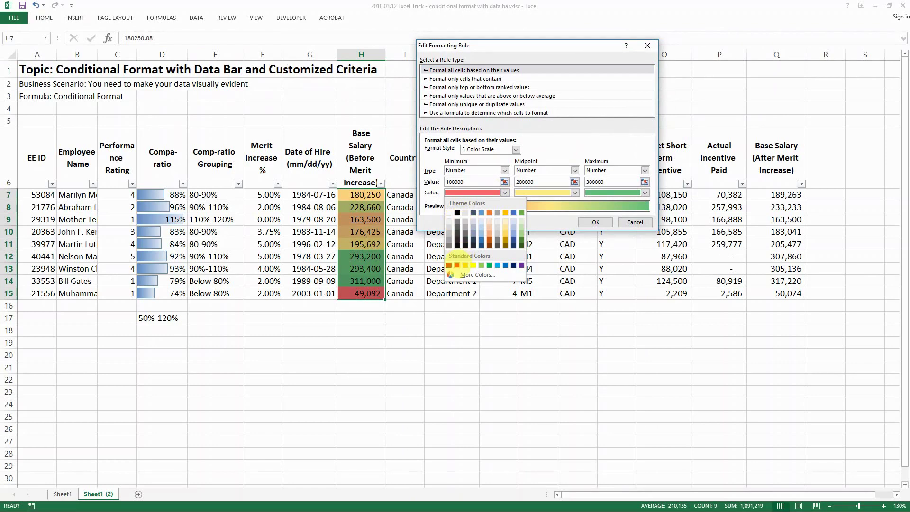
click(457, 265)
- Set the midpoint color to pale gold and the maximum color to dark theme green, apply the rule and deselect the salary range
click(574, 192)
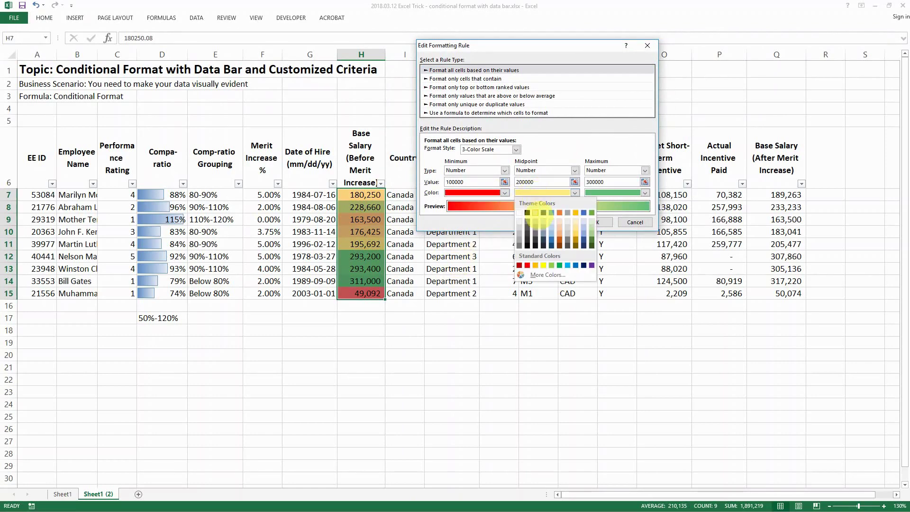
click(575, 227)
click(645, 192)
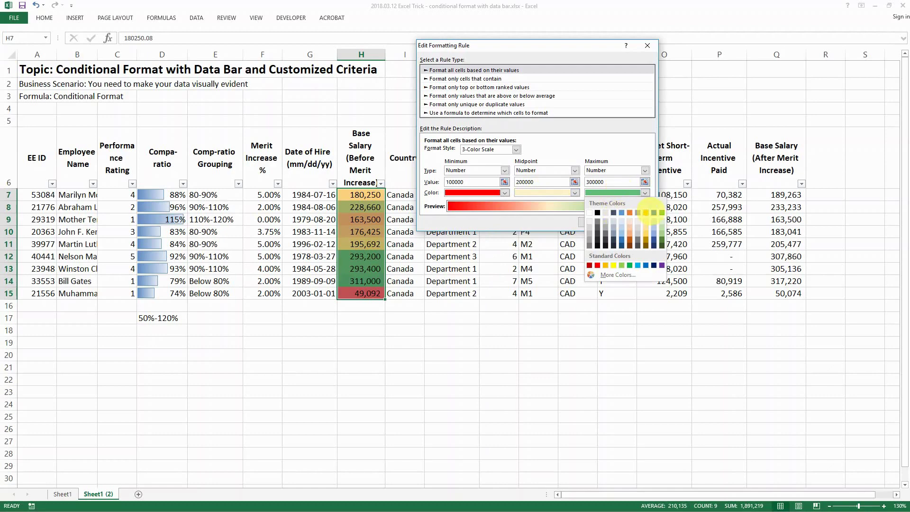
click(662, 212)
click(598, 222)
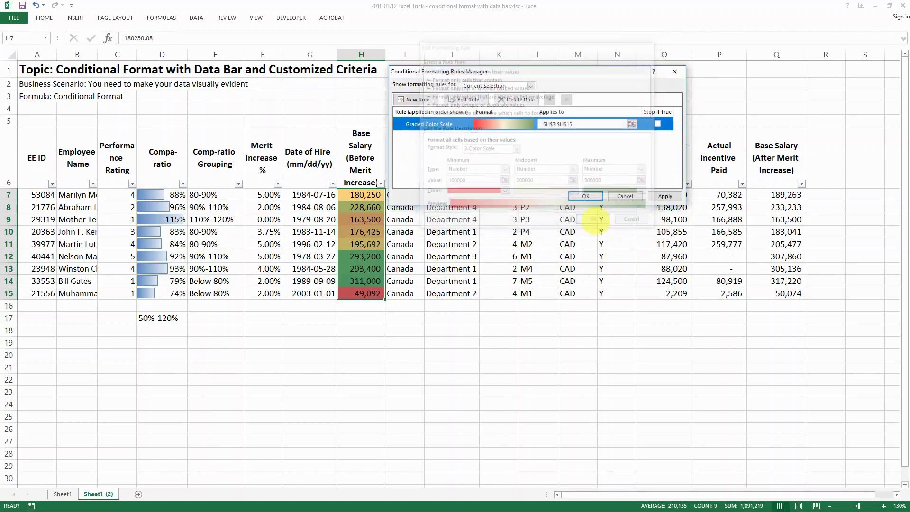
click(664, 196)
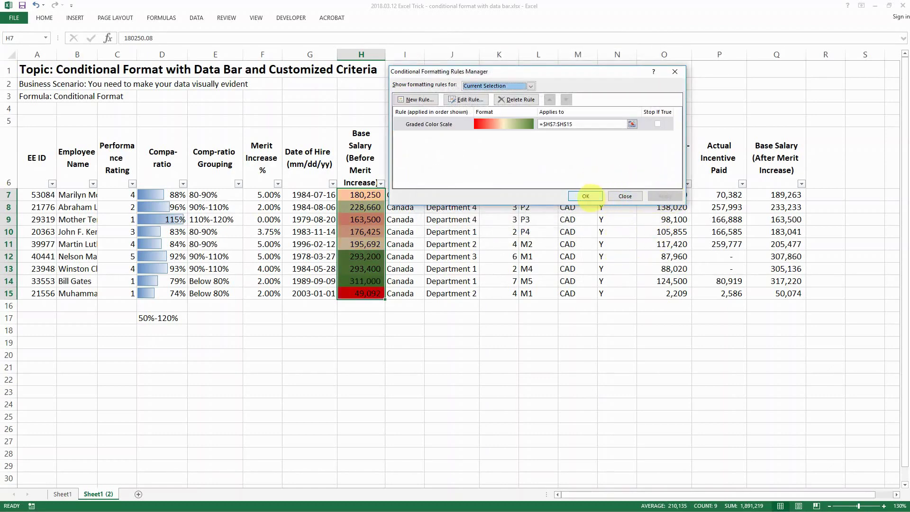
click(586, 196)
click(420, 232)
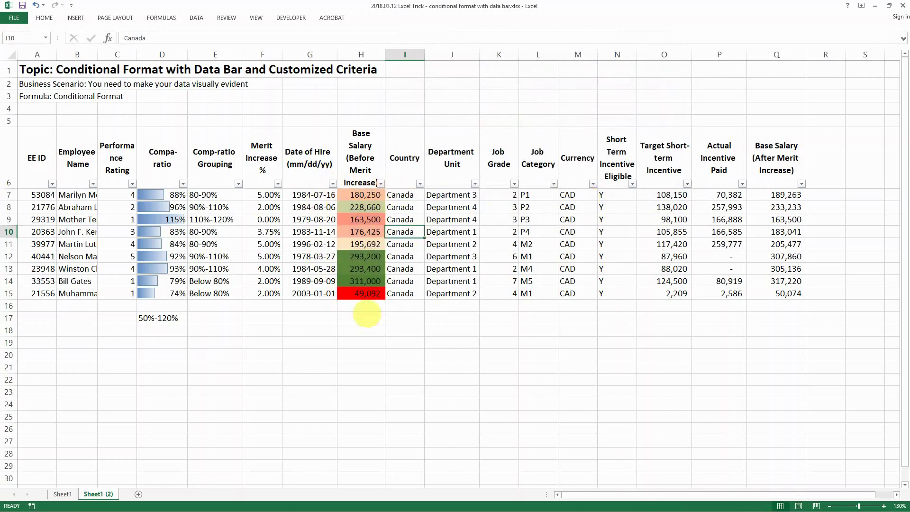